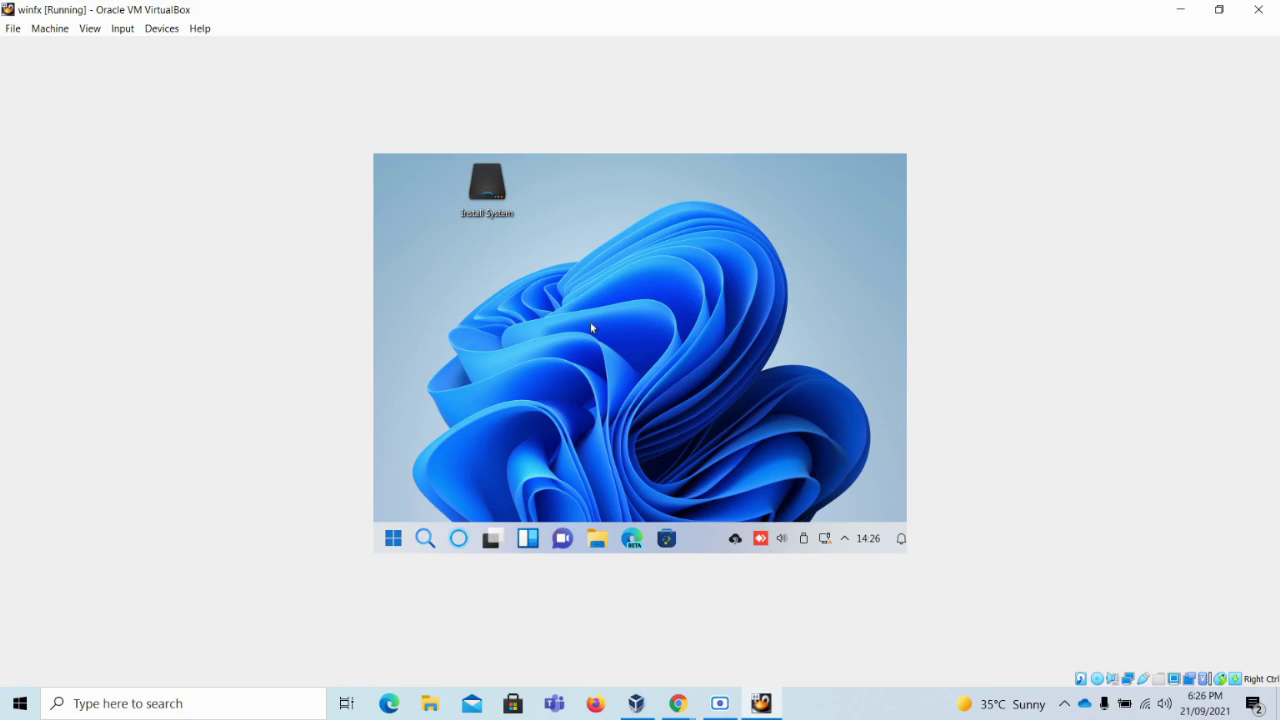
Reposition the Install System icon, close the guest Start menu, and launch the Windowsfx 11 installer
left_click(494, 217)
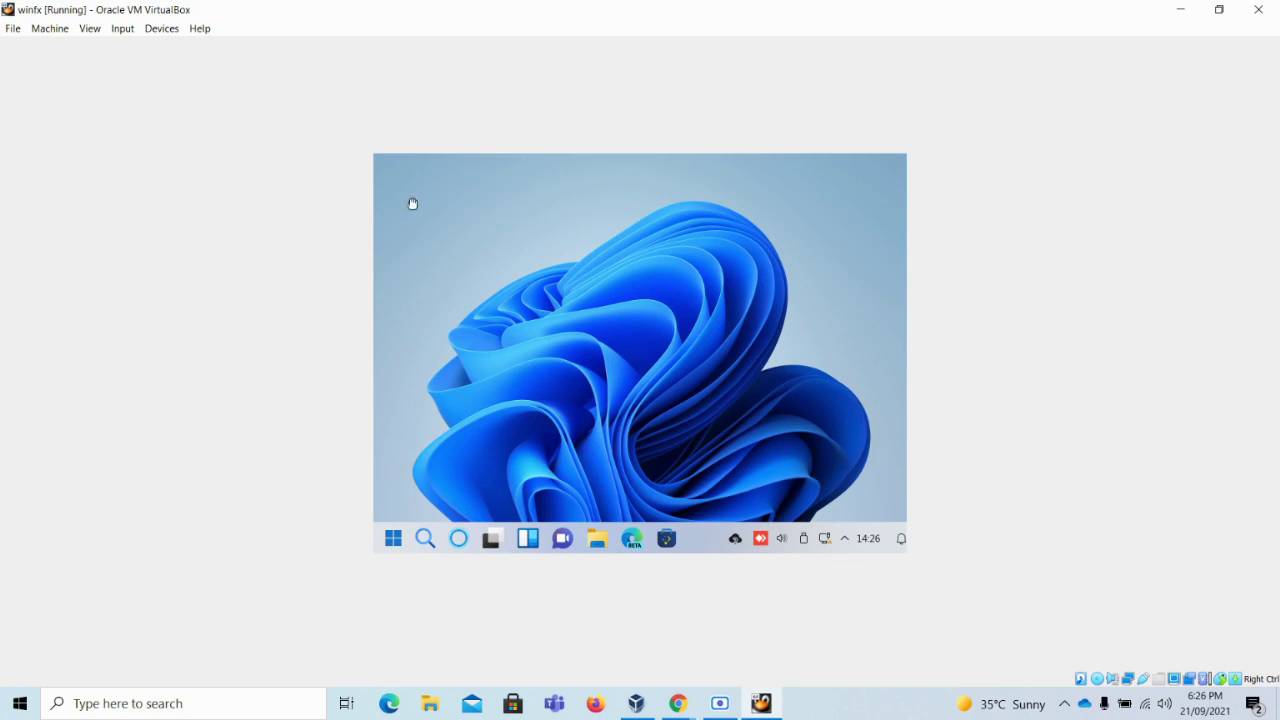
left_click_drag(412, 204, 470, 198)
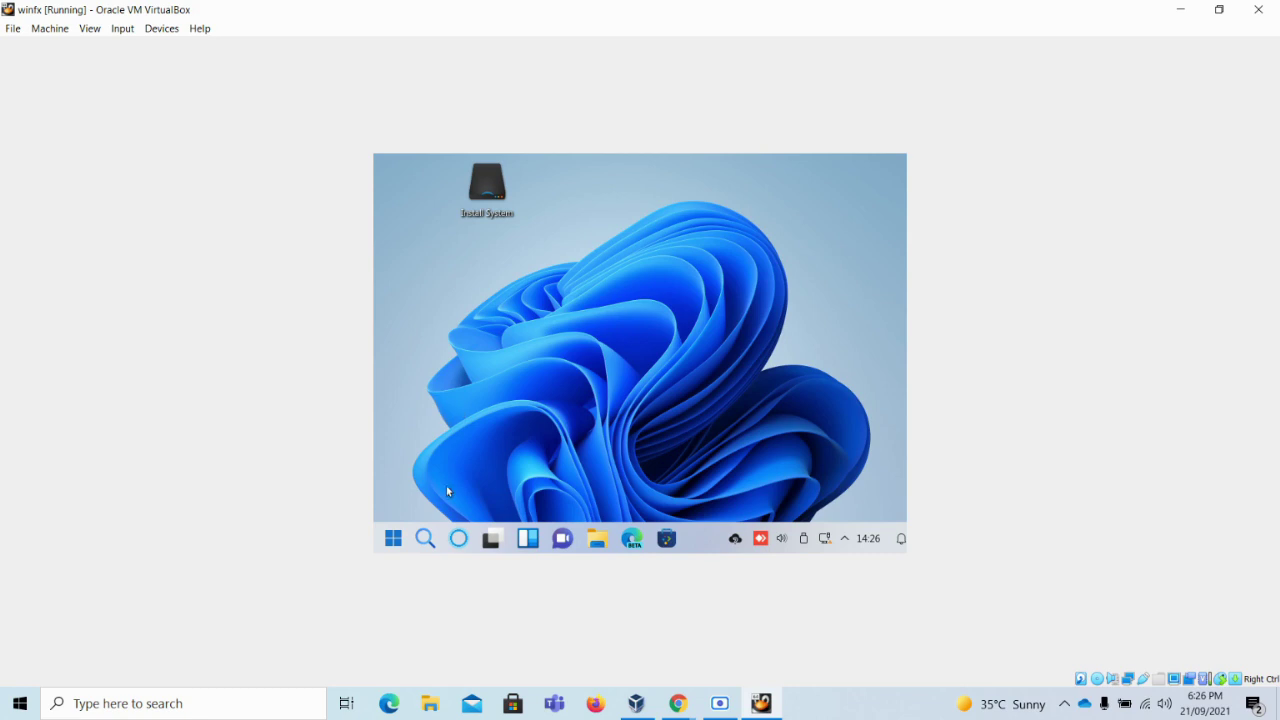
left_click(394, 538)
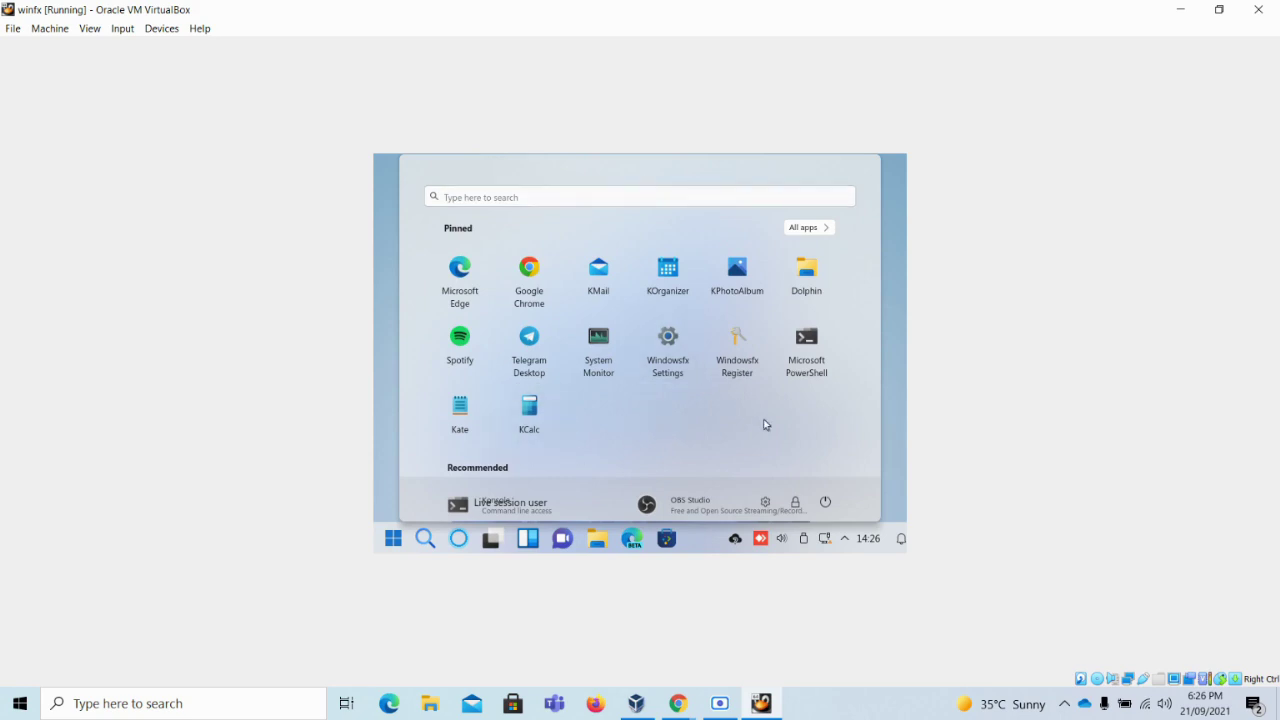
left_click(885, 367)
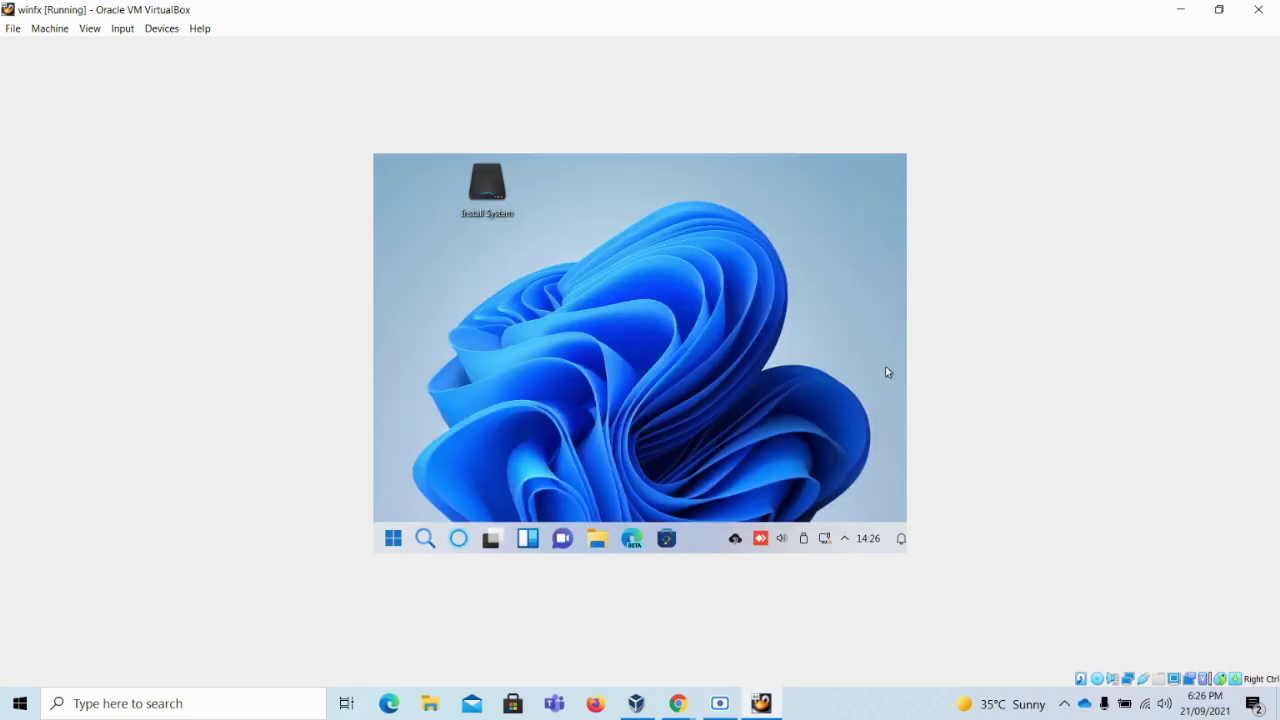
double_click(484, 193)
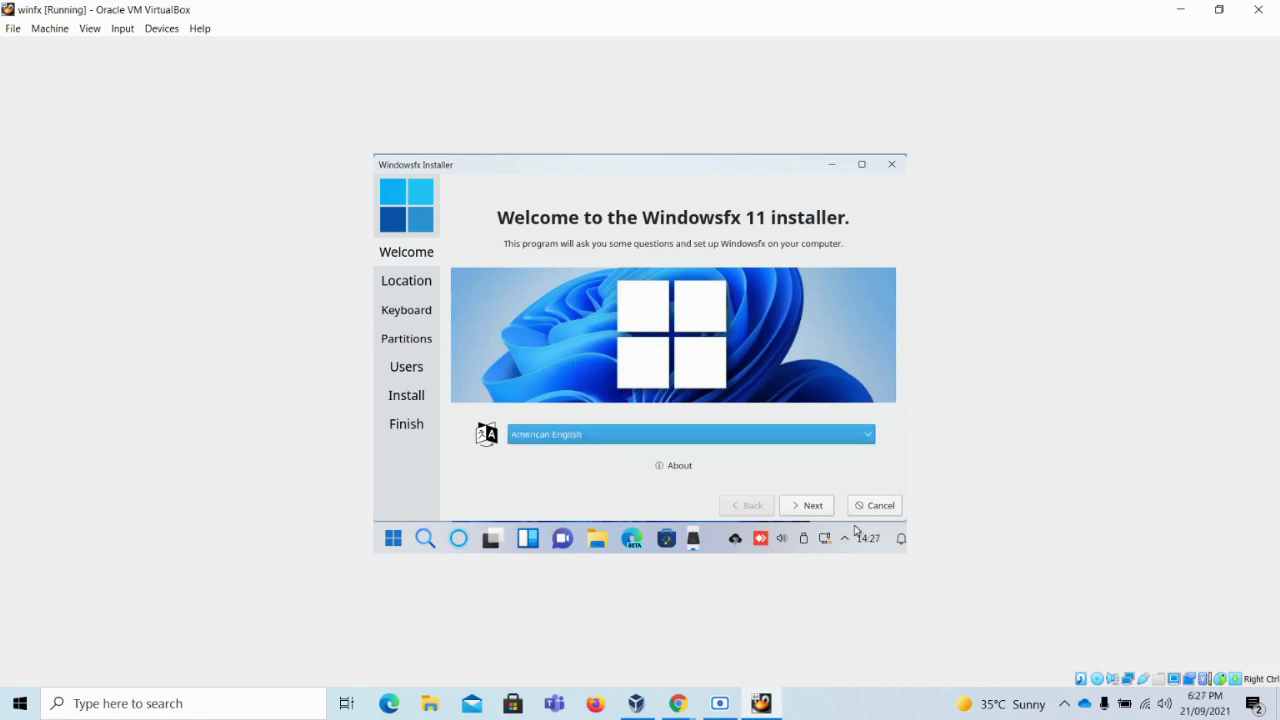
Move past the welcome page and set the location to region Asia, zone Dubai
left_click(810, 510)
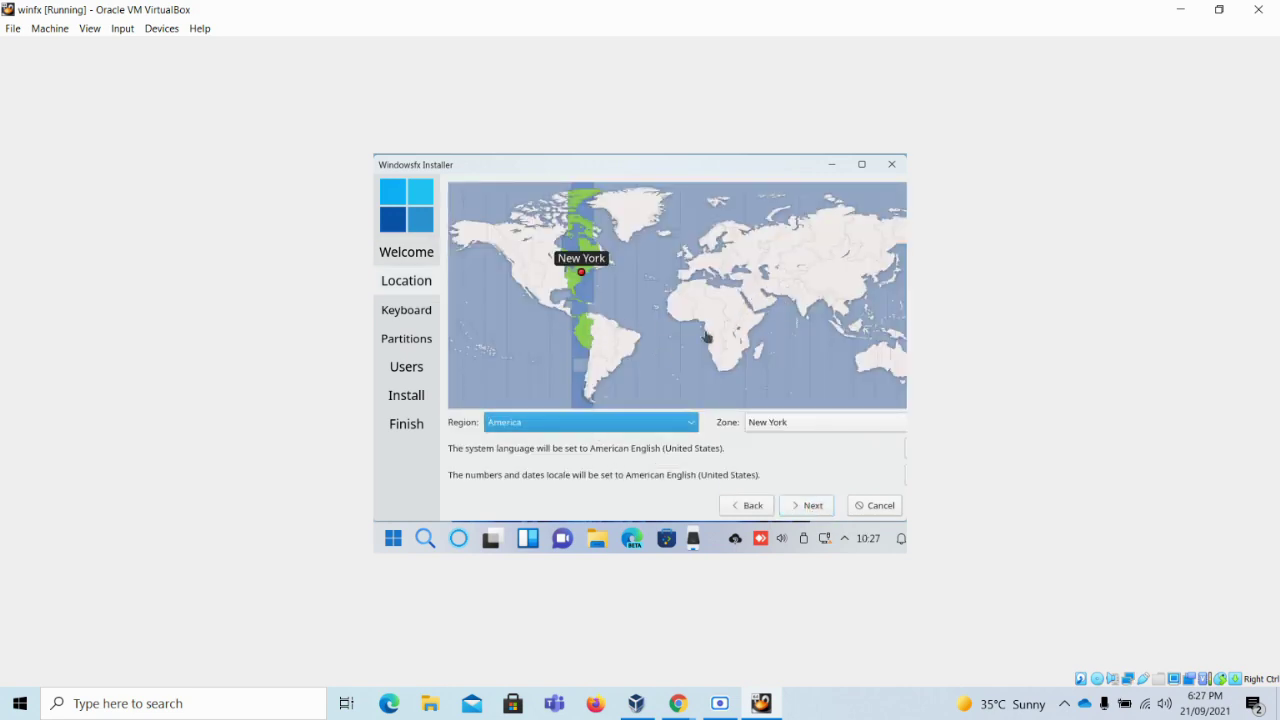
left_click(798, 288)
left_click(658, 420)
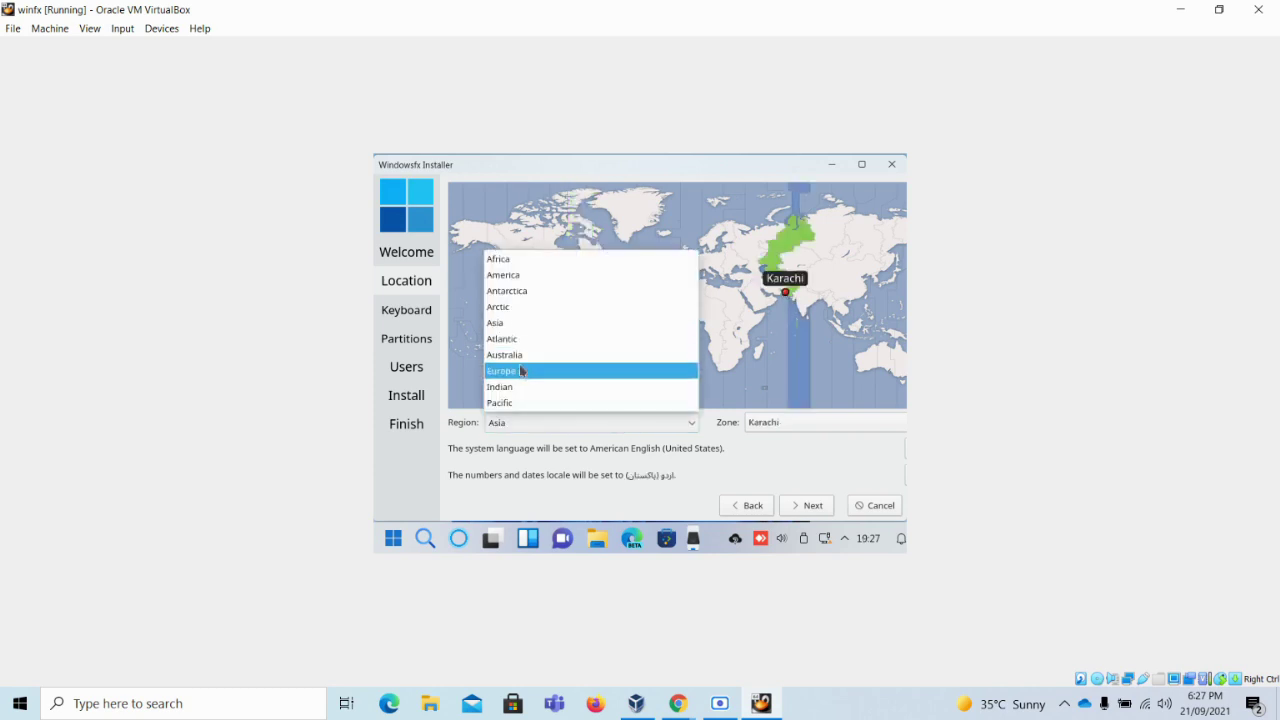
left_click(519, 327)
left_click(772, 424)
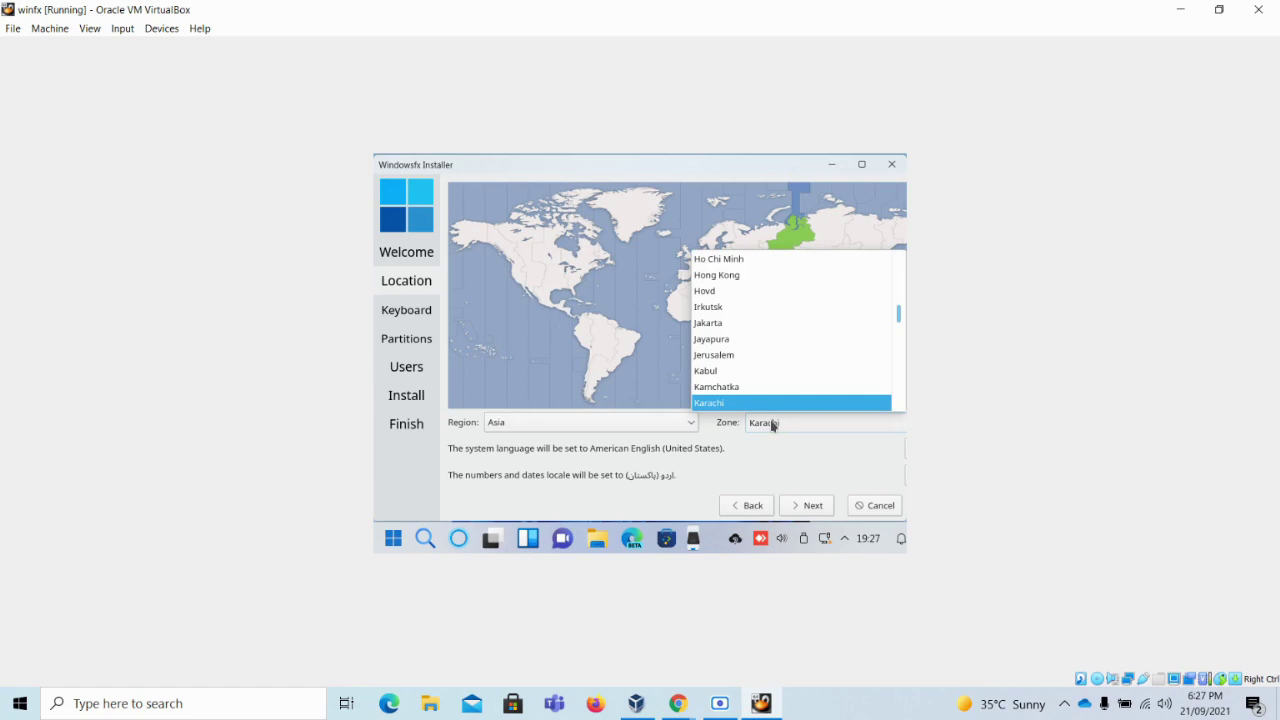
scroll(760, 347, "up", 3)
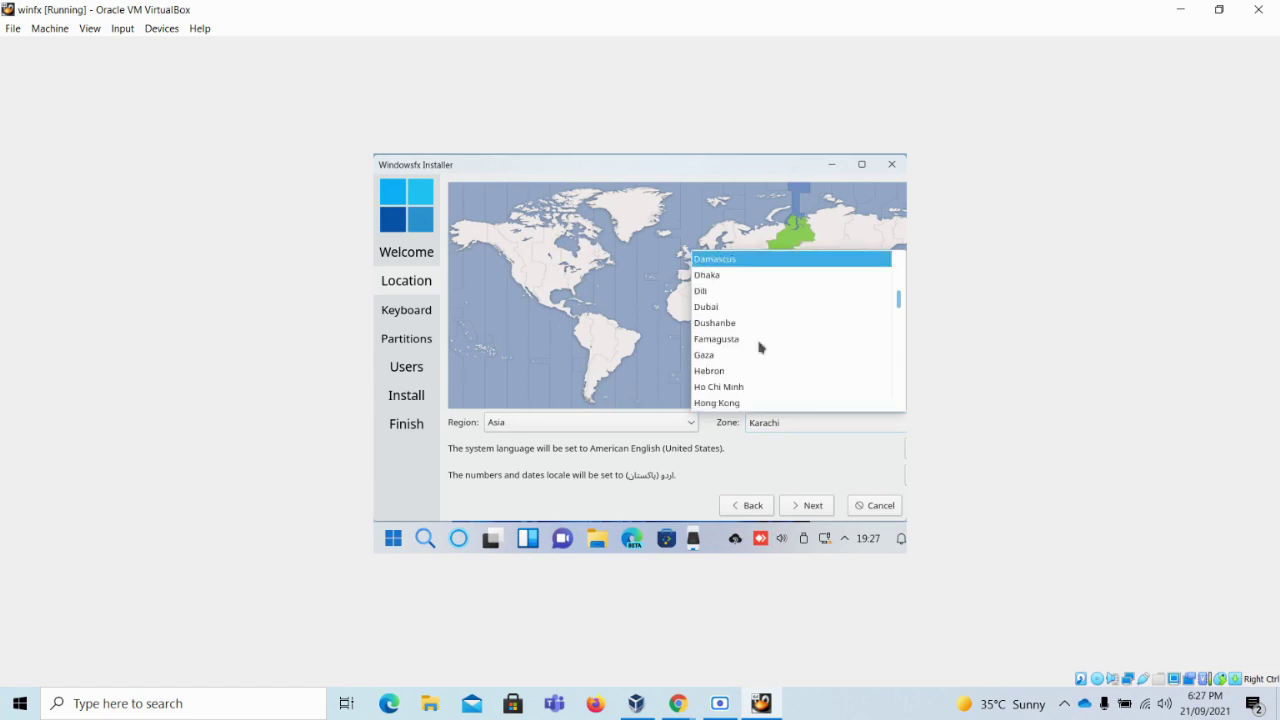
key("Down")
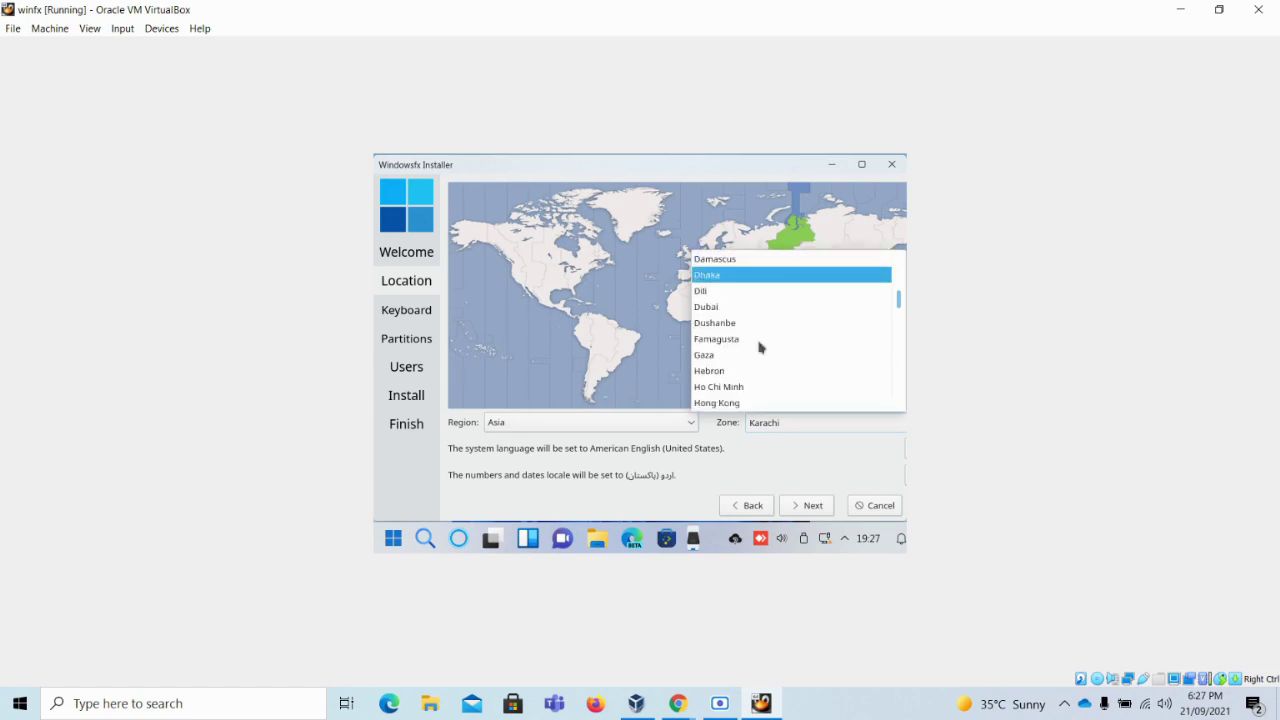
left_click(720, 307)
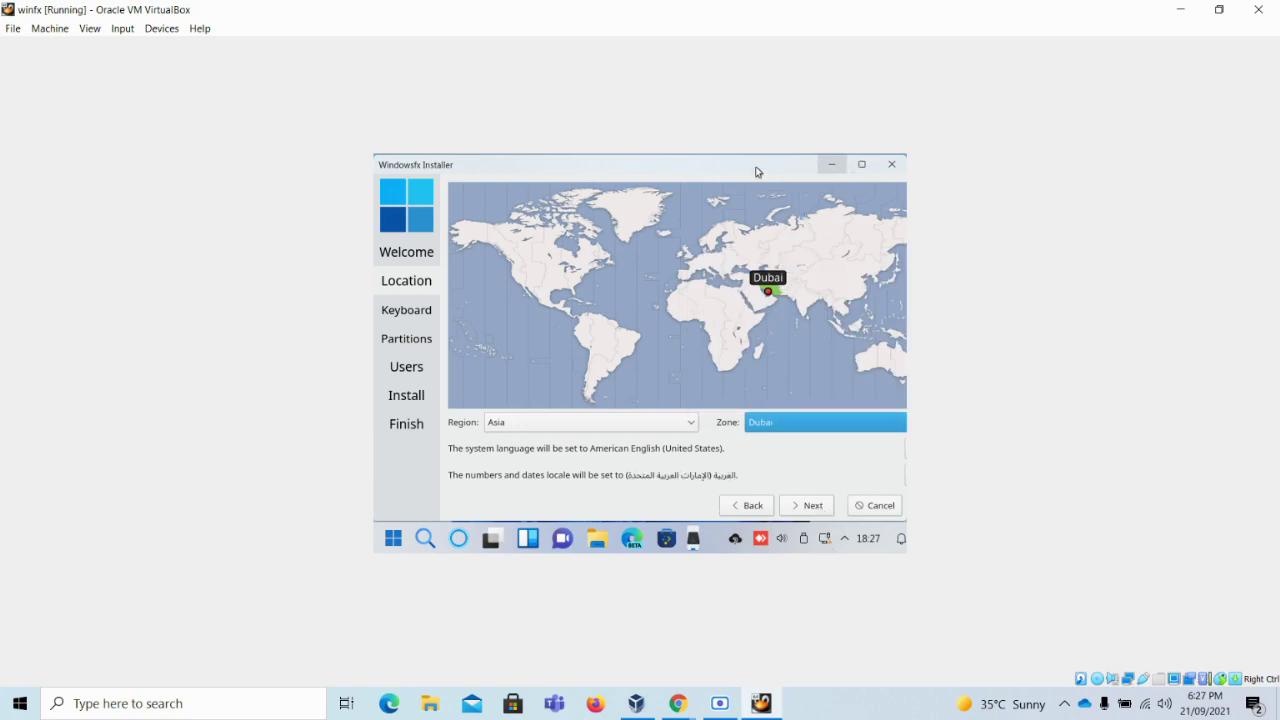
Move and widen the installer window, then open the system locale setting for numbers and dates
mouse_move(716, 171)
left_mouse_down()
mouse_move(651, 171)
mouse_move(716, 171)
left_mouse_up()
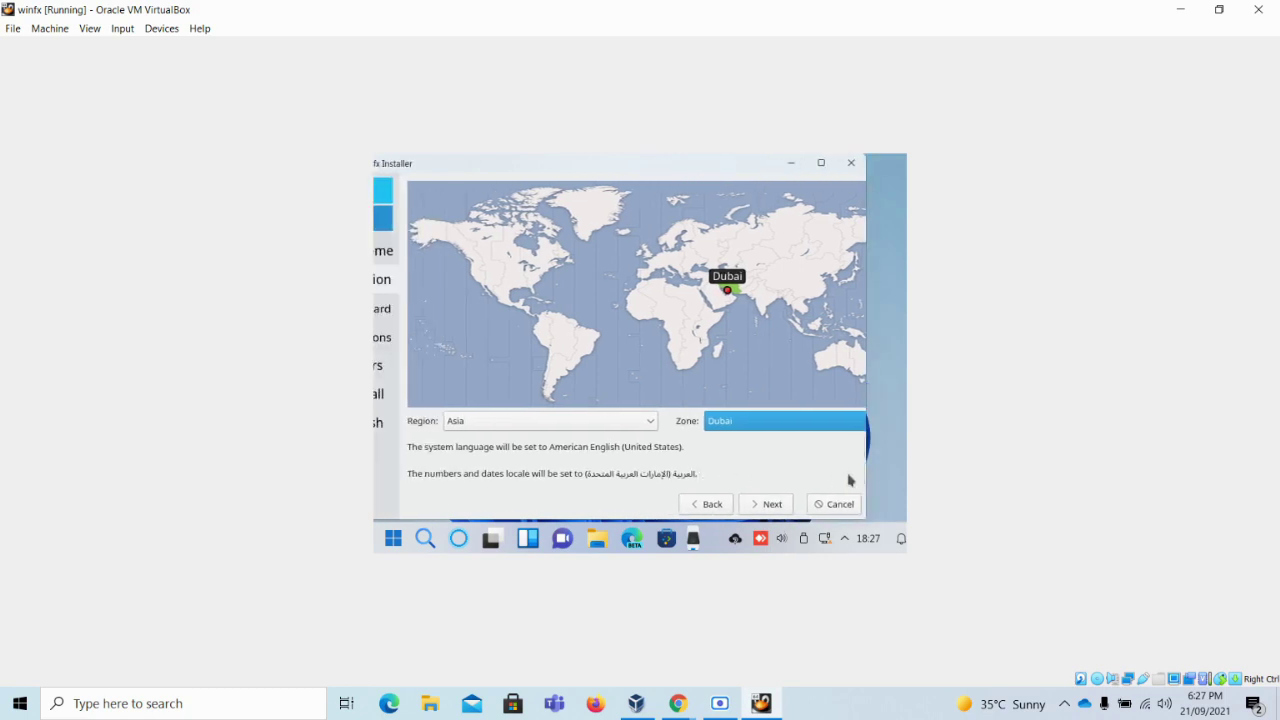
left_click_drag(666, 174, 586, 177)
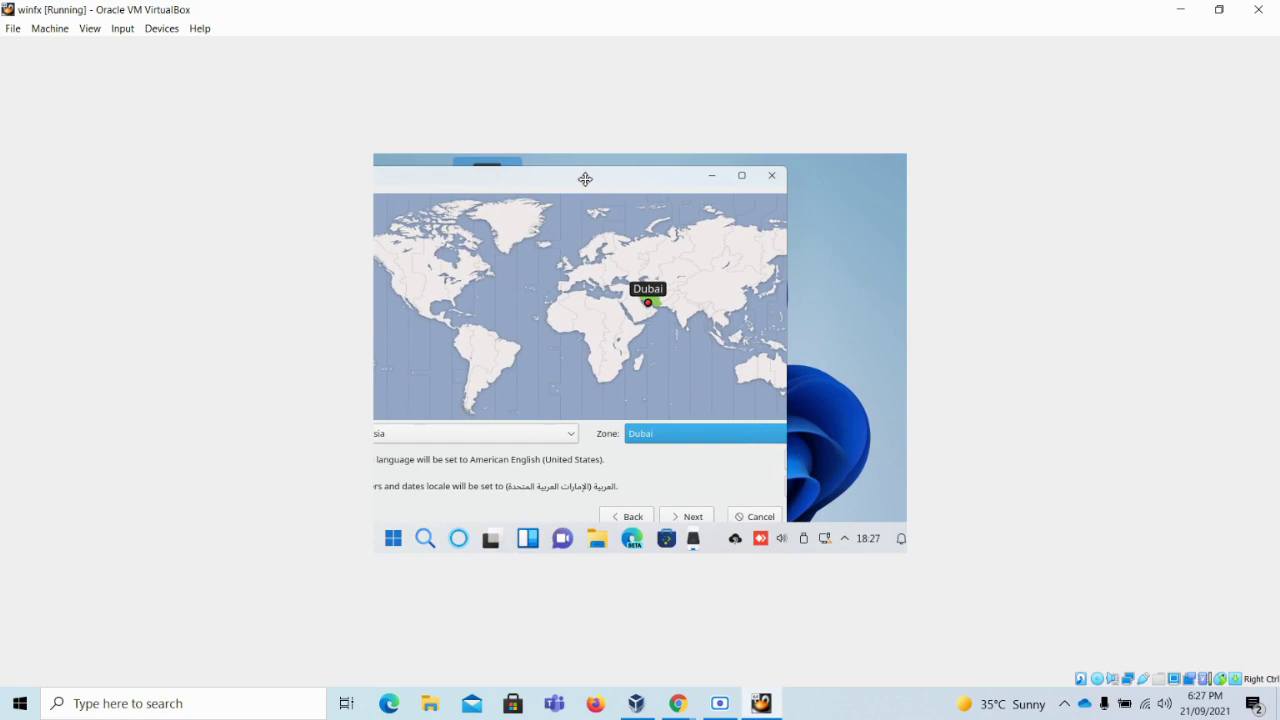
left_click_drag(808, 396, 896, 400)
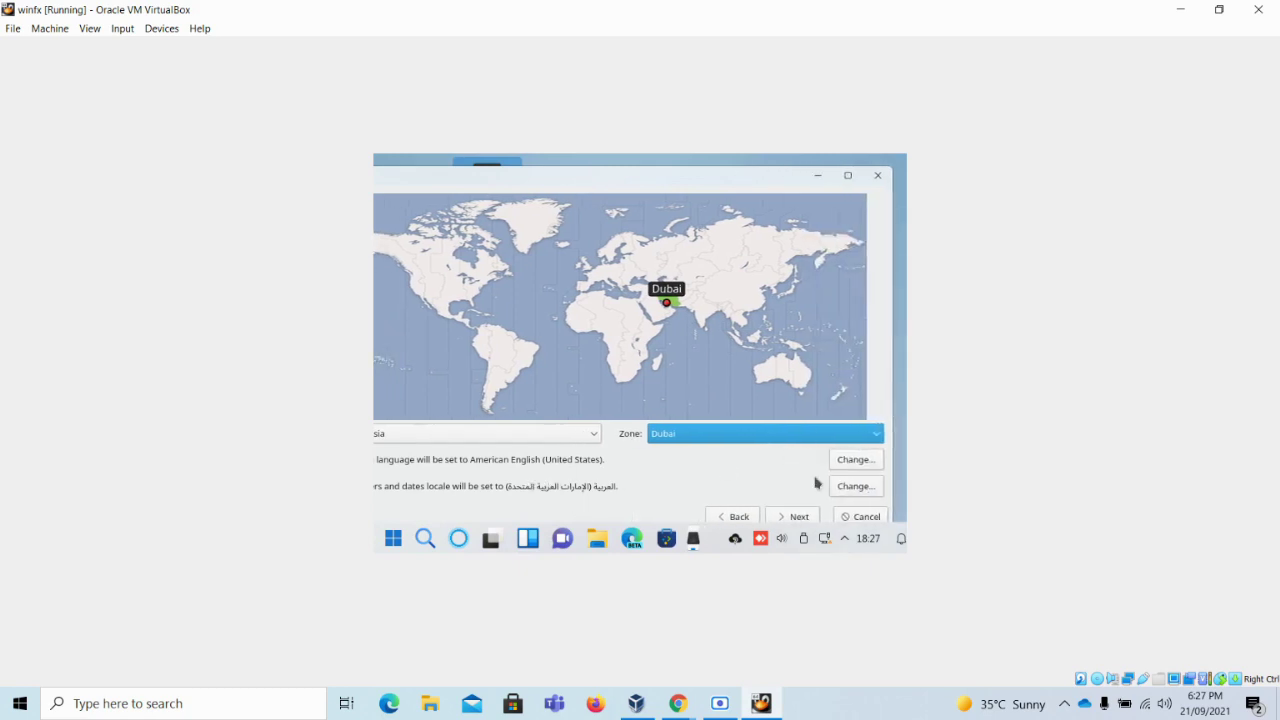
left_click(862, 494)
left_click(862, 494)
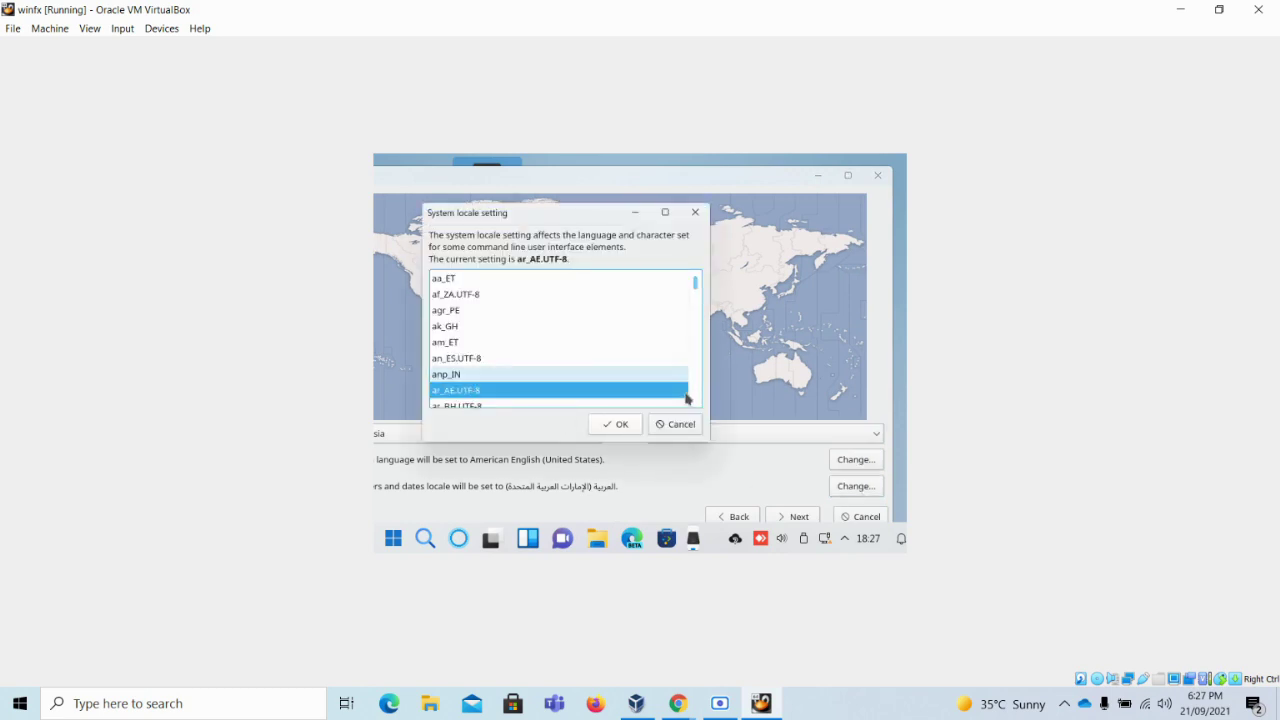
Select en_AU.UTF-8 as the numbers and dates locale, confirm it, and continue to keyboard layout
left_click(476, 406)
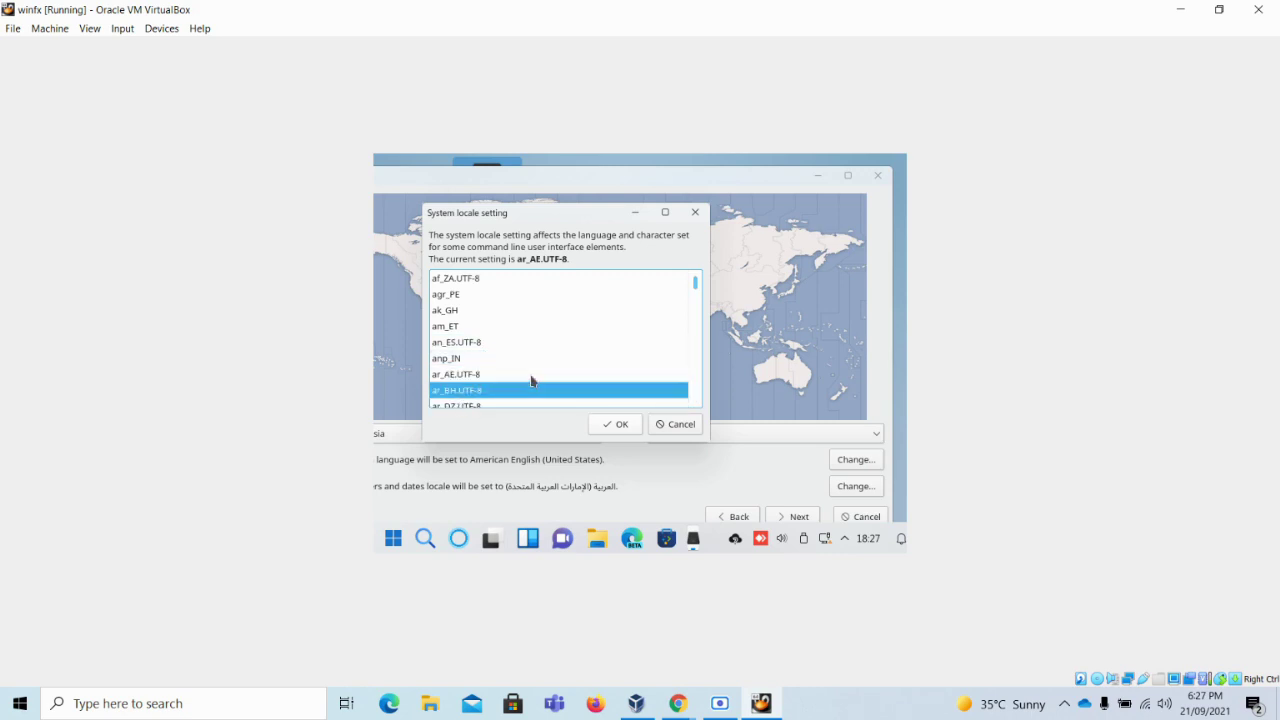
scroll(530, 380, "down", 6)
scroll(531, 380, "down", 14)
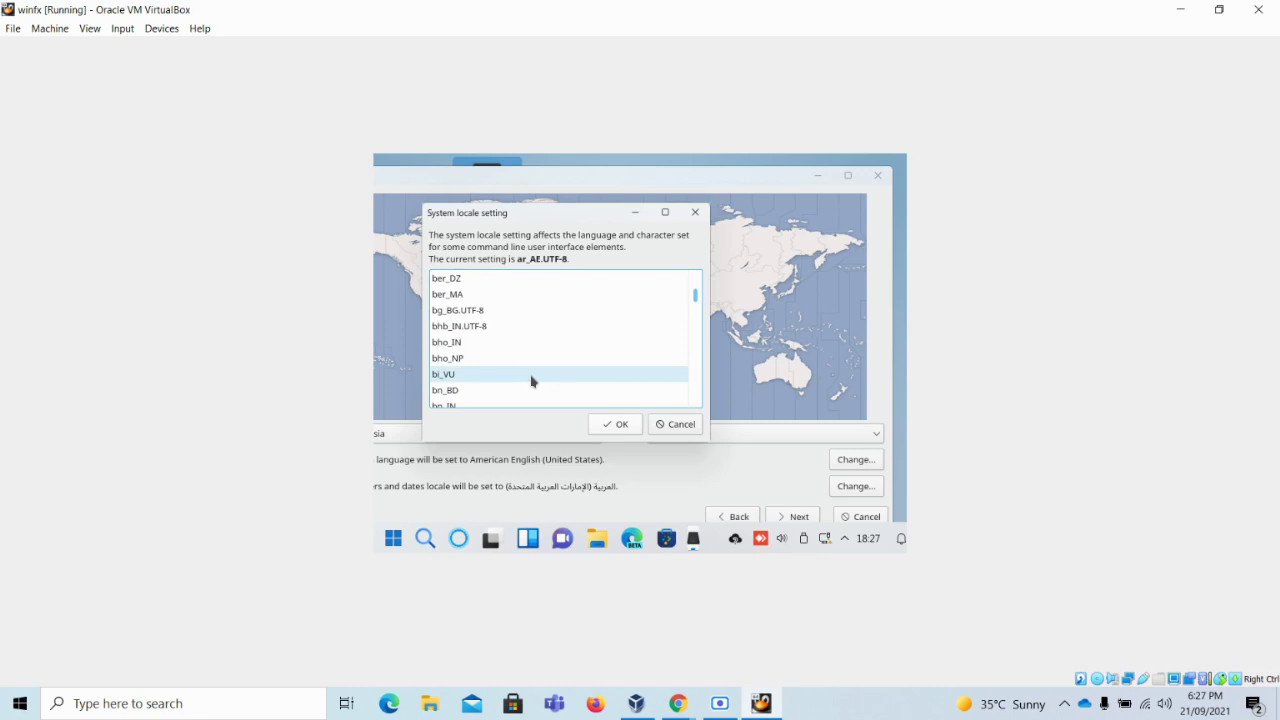
scroll(531, 380, "down", 2)
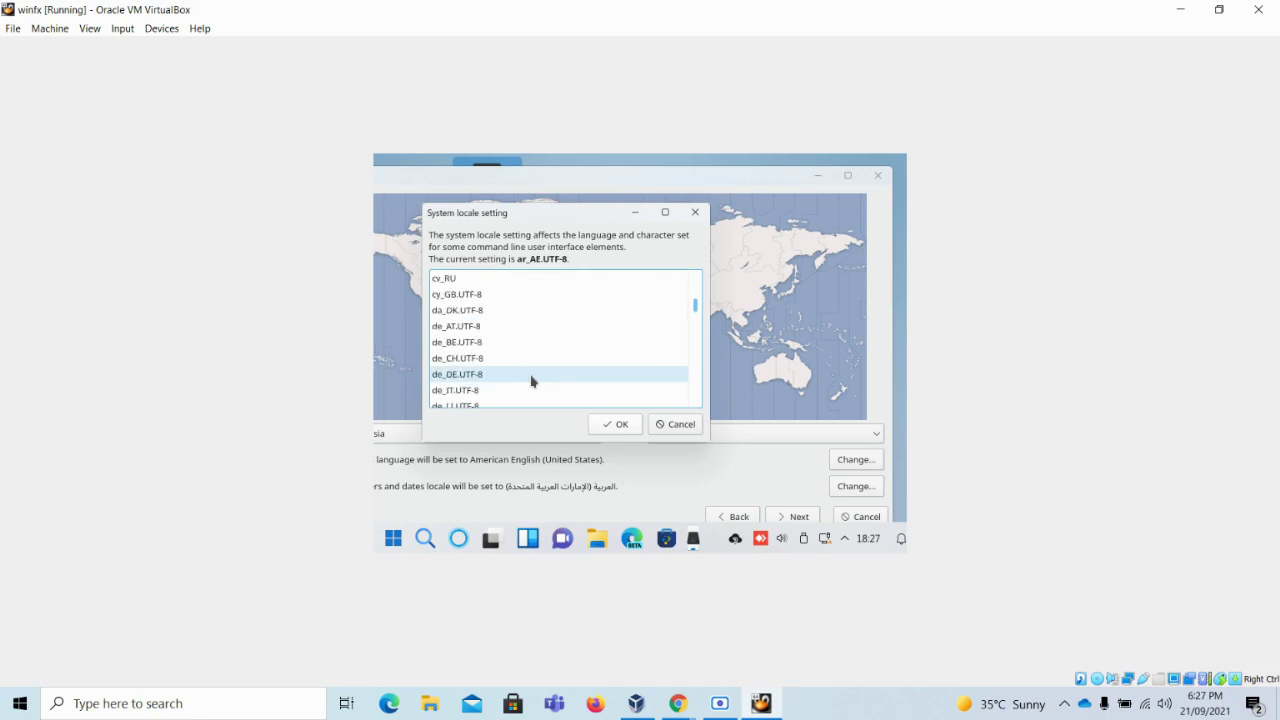
scroll(465, 345, "up", 6)
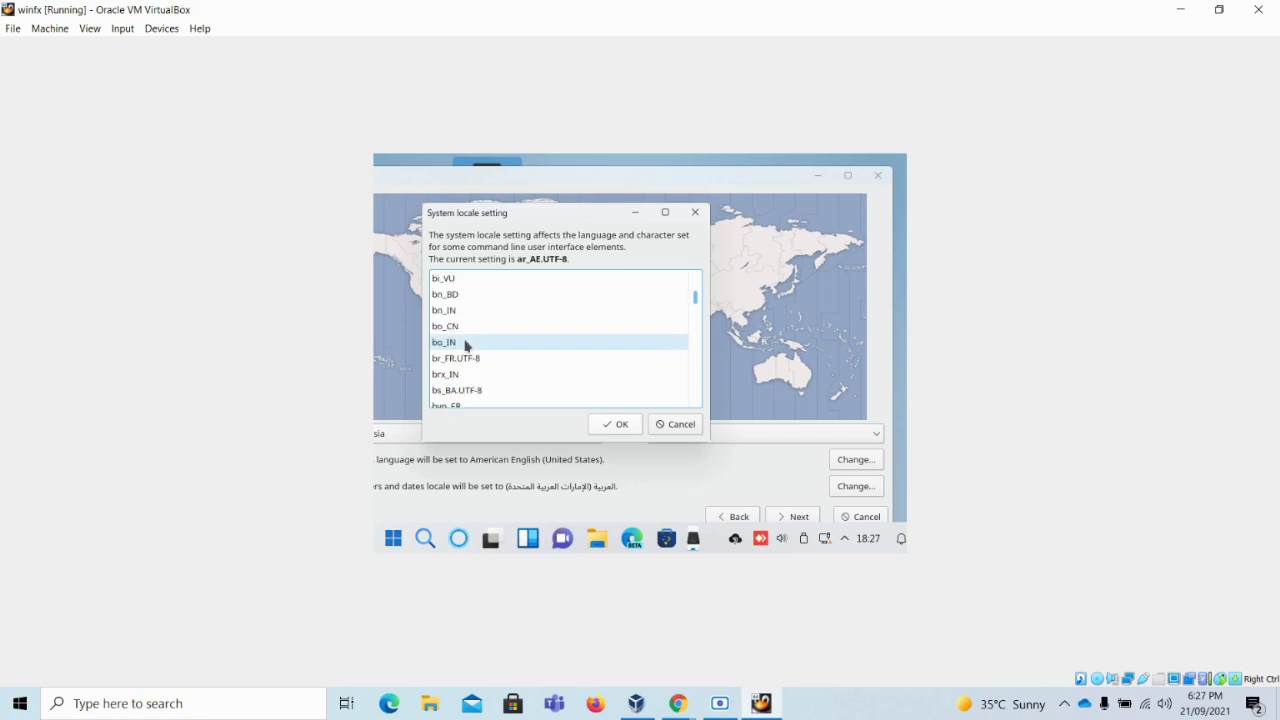
scroll(476, 355, "down", 2)
scroll(476, 355, "down", 5)
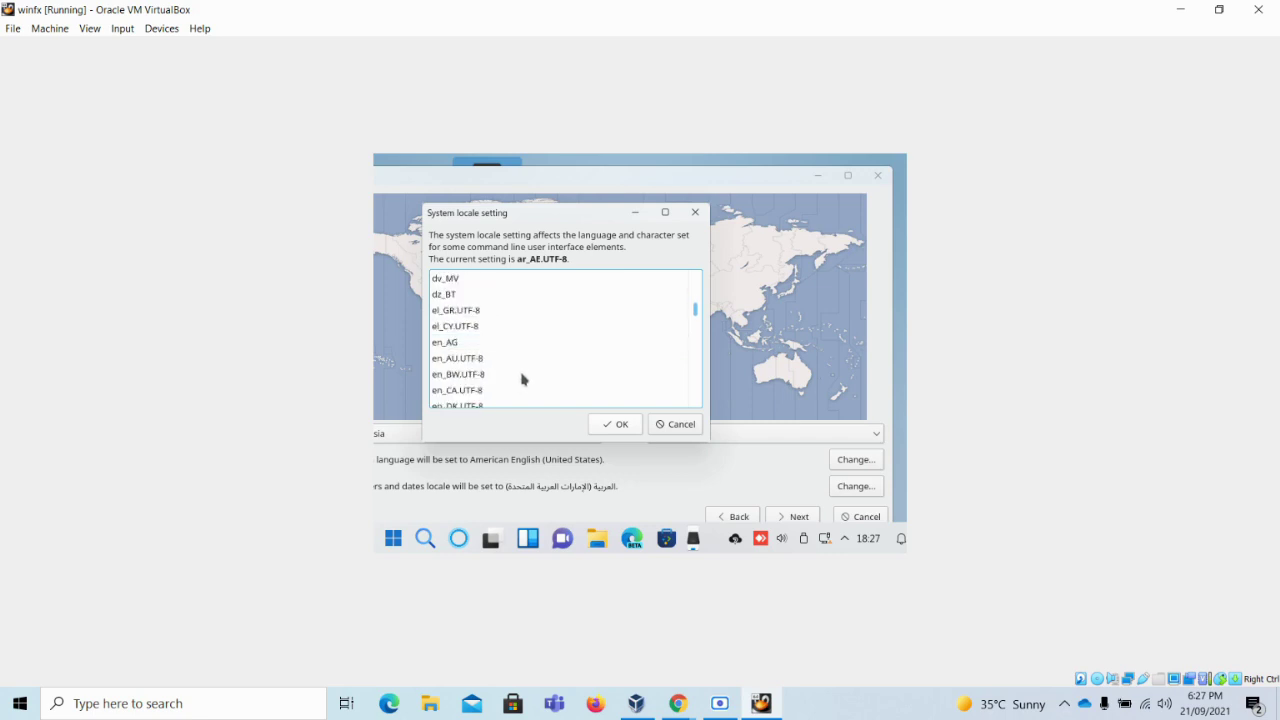
left_click(474, 358)
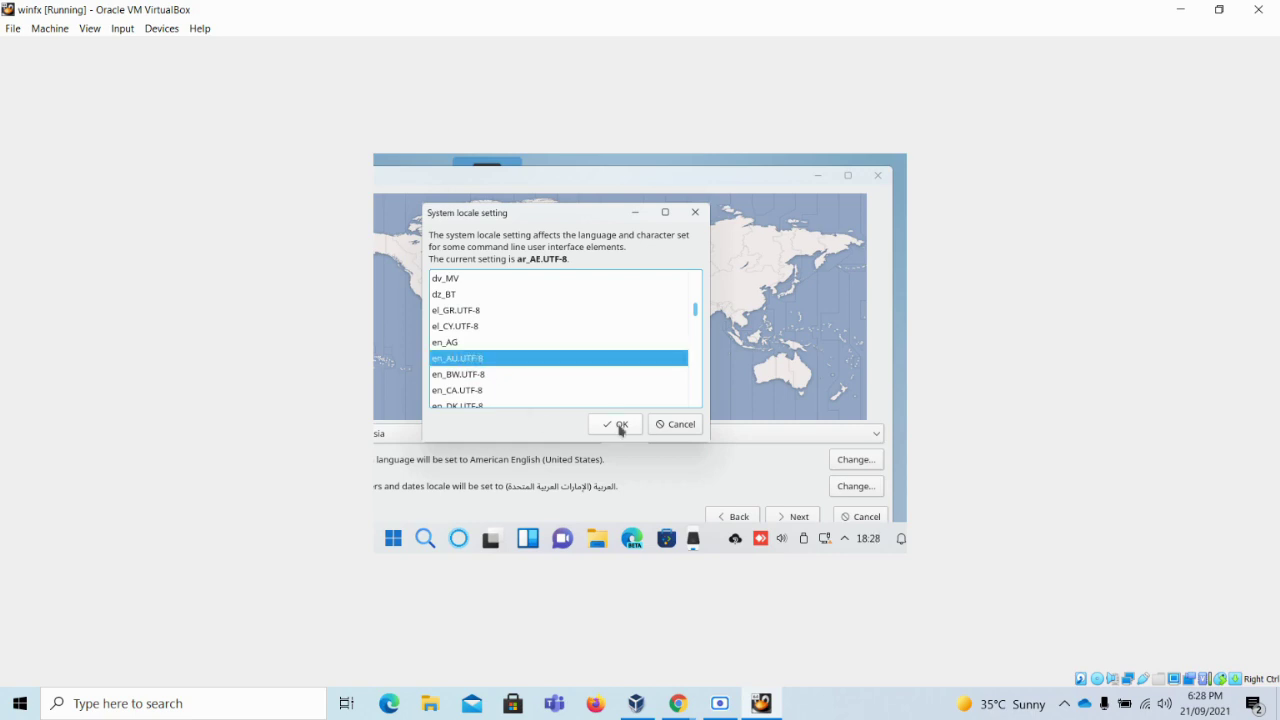
left_click(621, 430)
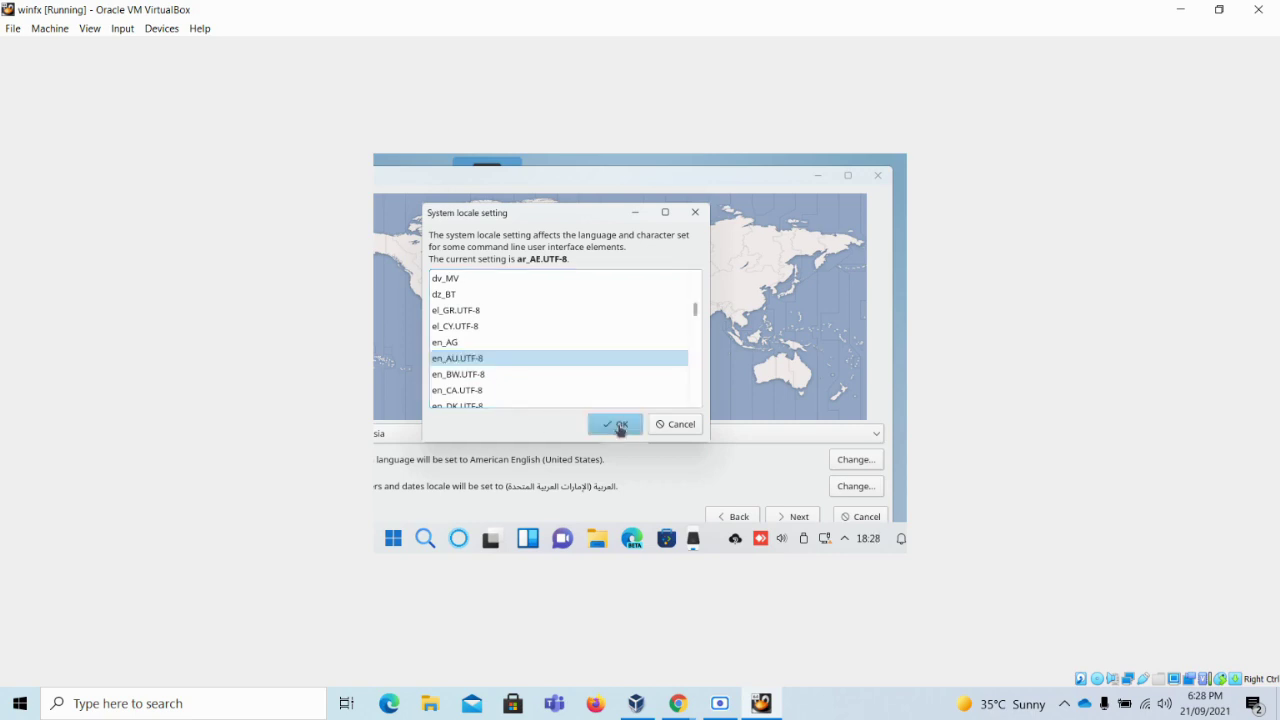
left_click(800, 518)
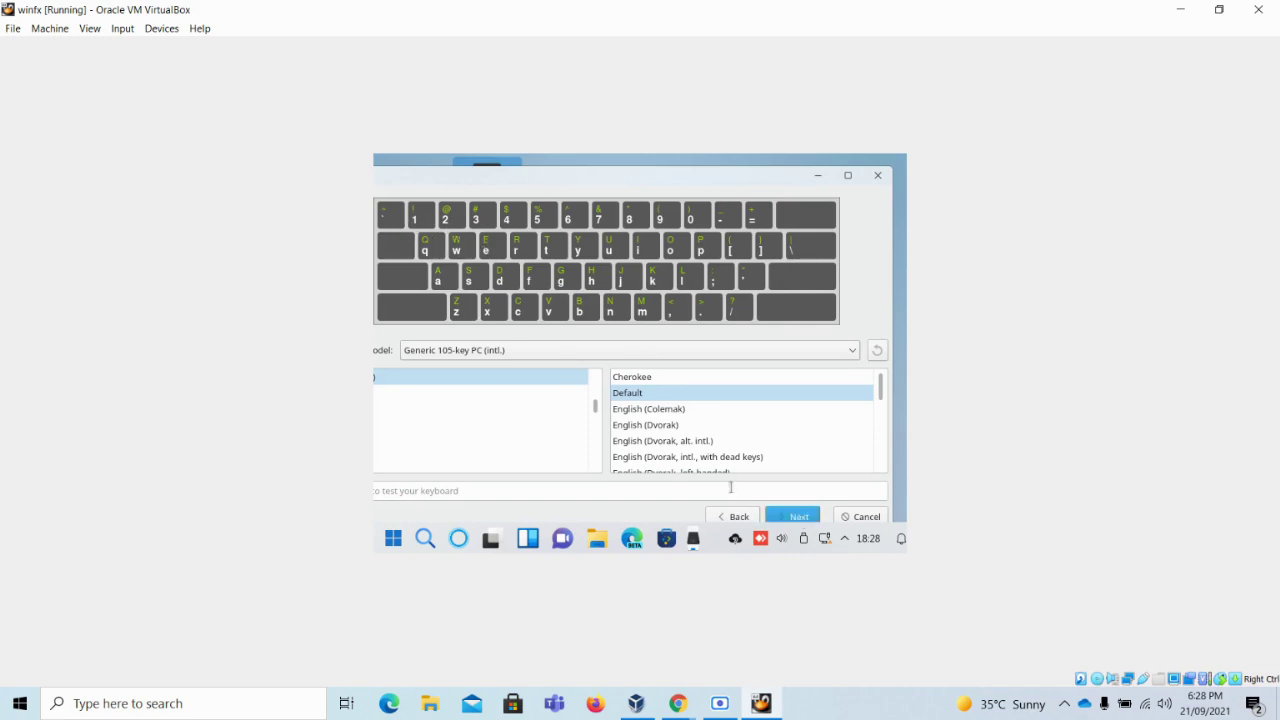
Keep the default keyboard layout and erase the whole 34.0 GiB disk for installation
left_click(797, 517)
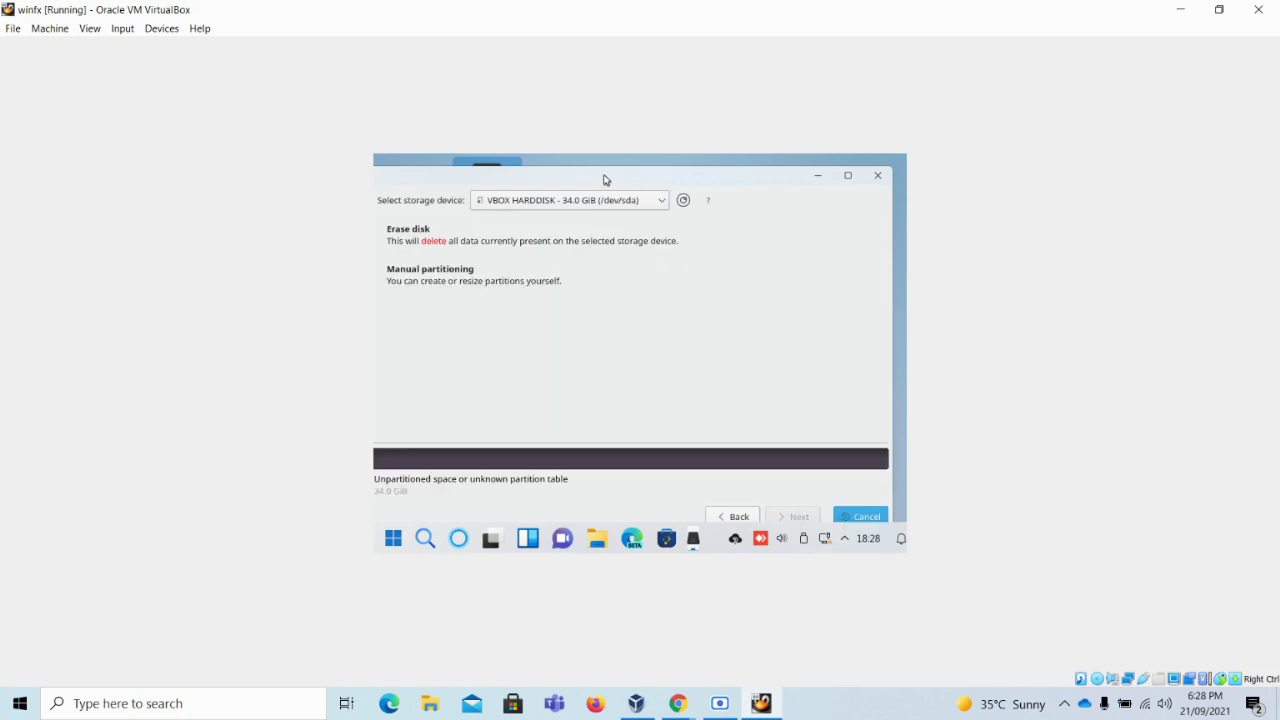
left_click_drag(603, 180, 681, 177)
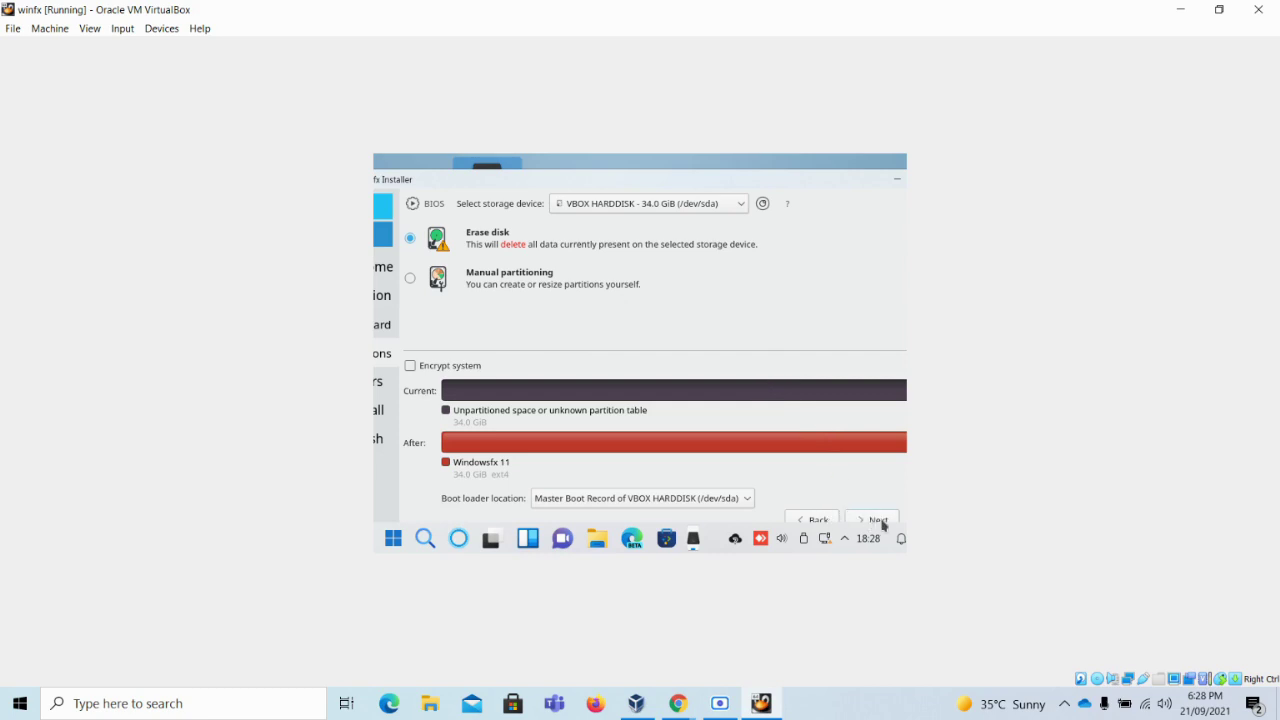
left_click(879, 520)
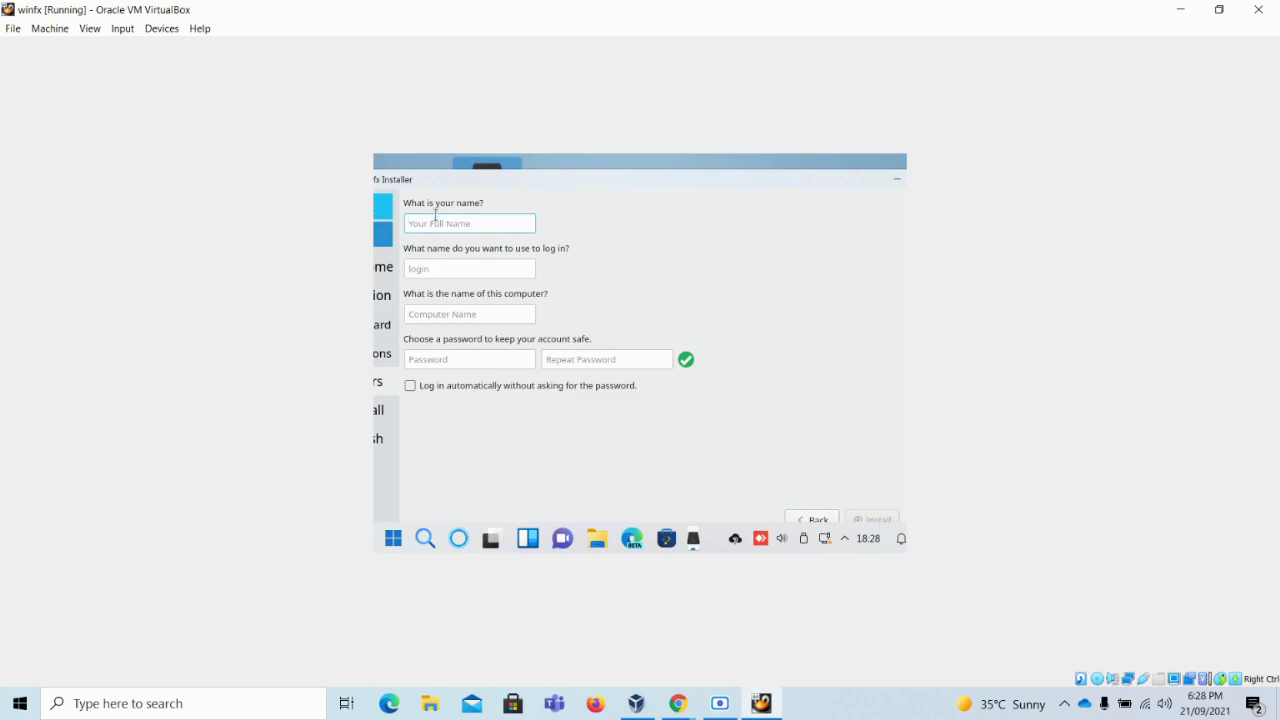
Enter the user's full name and the account password twice, then start the installation
type("Su")
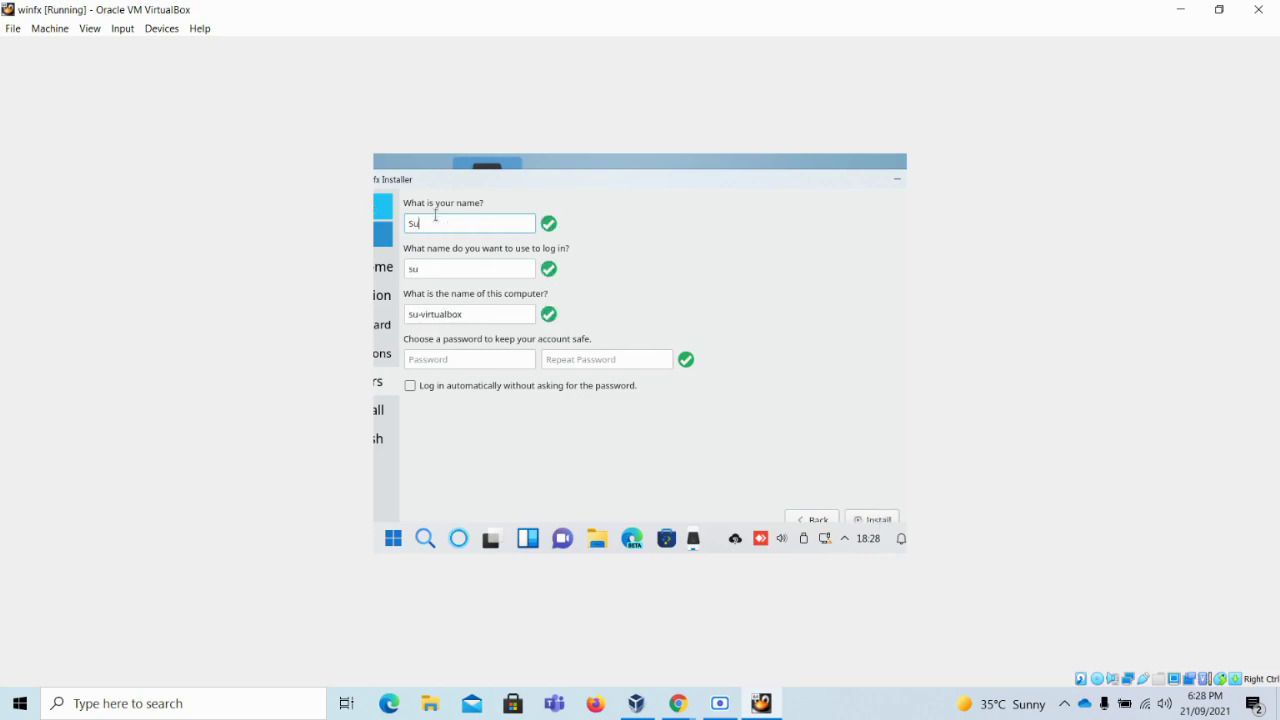
type("ndeep")
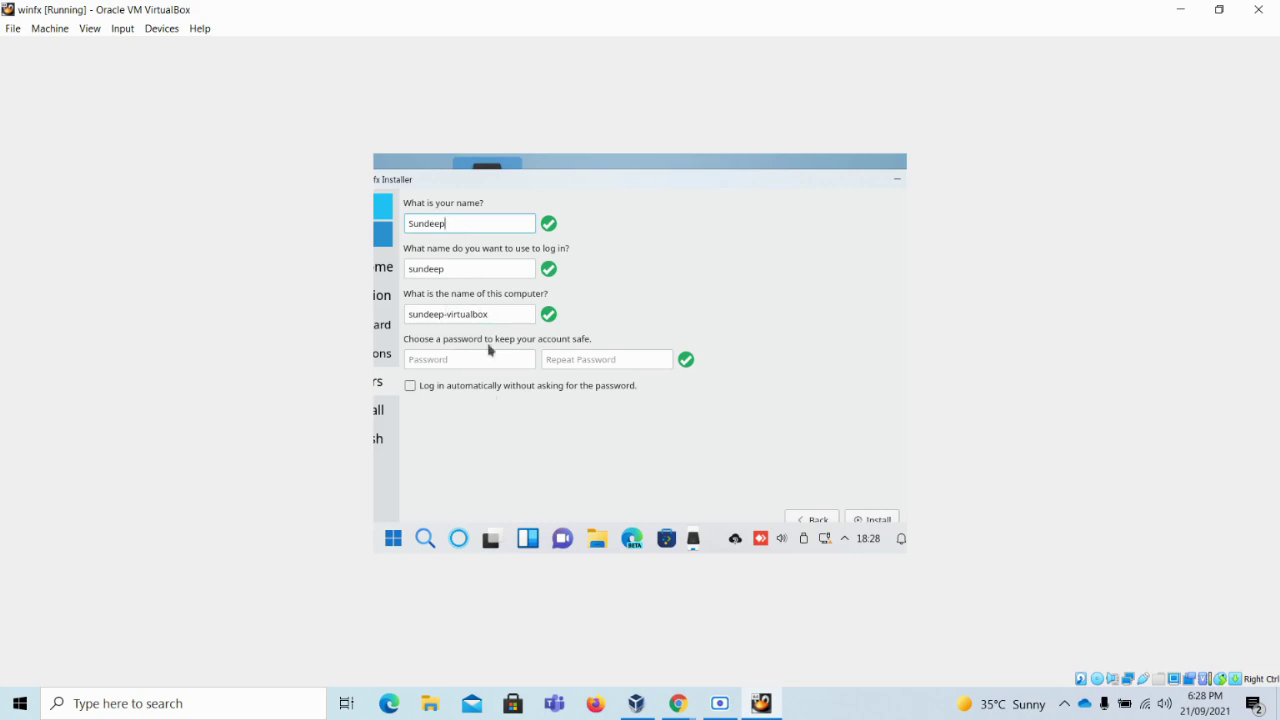
left_click(458, 360)
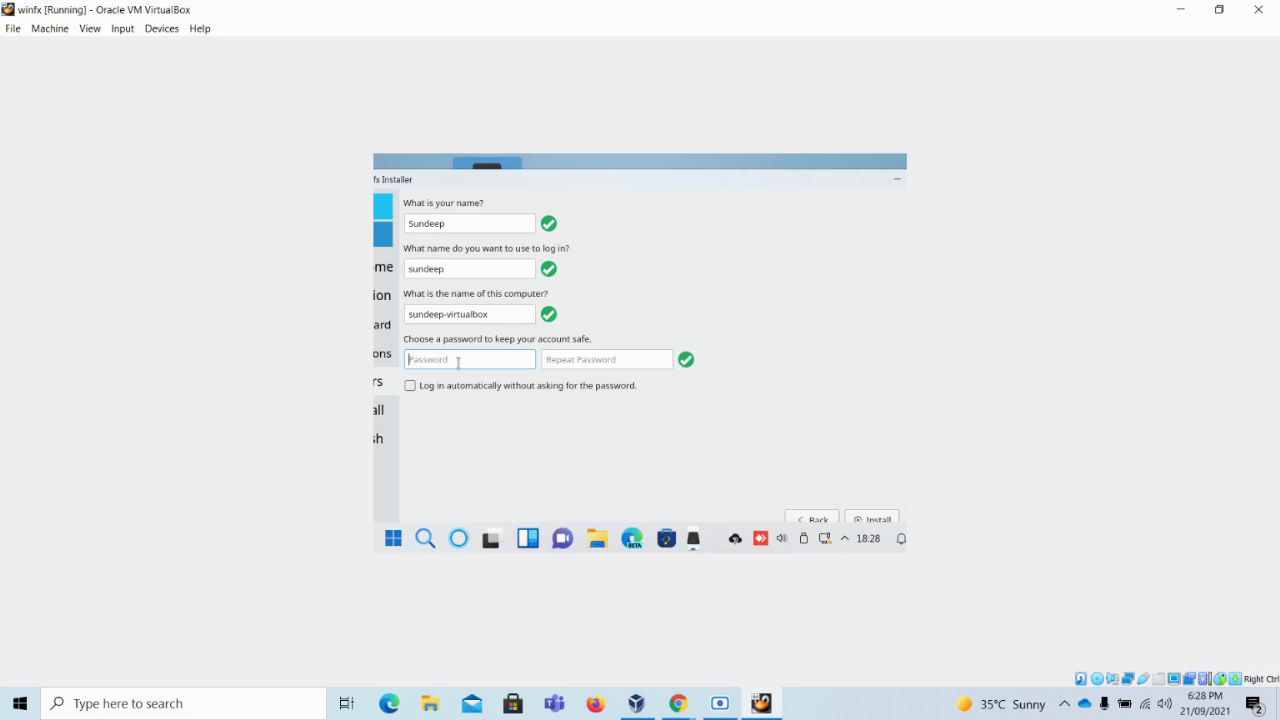
type("12")
left_click(621, 358)
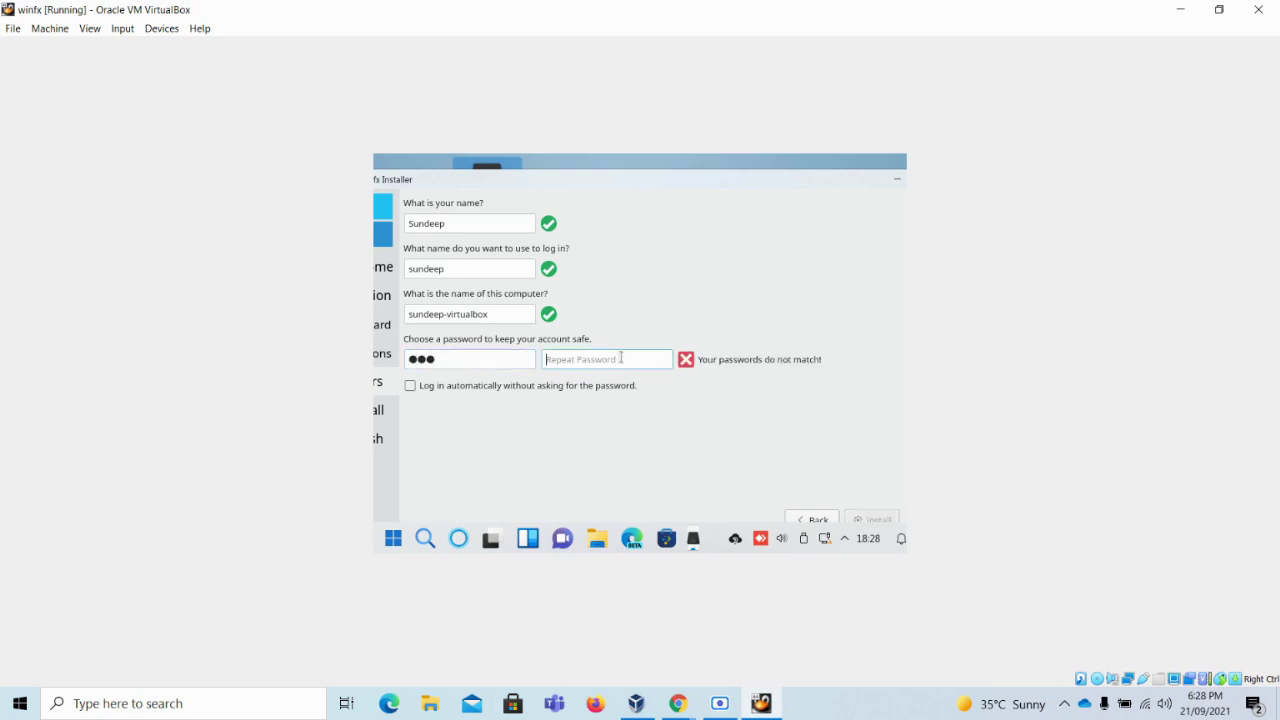
type("123")
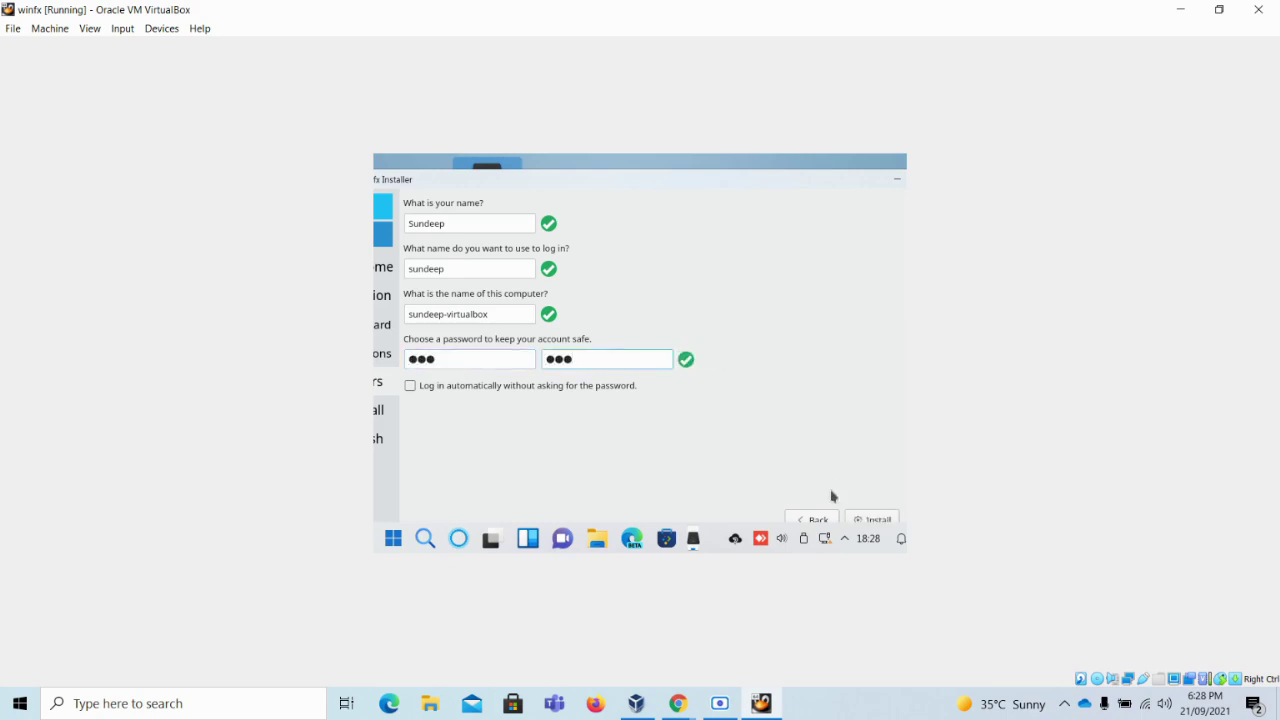
left_click(873, 521)
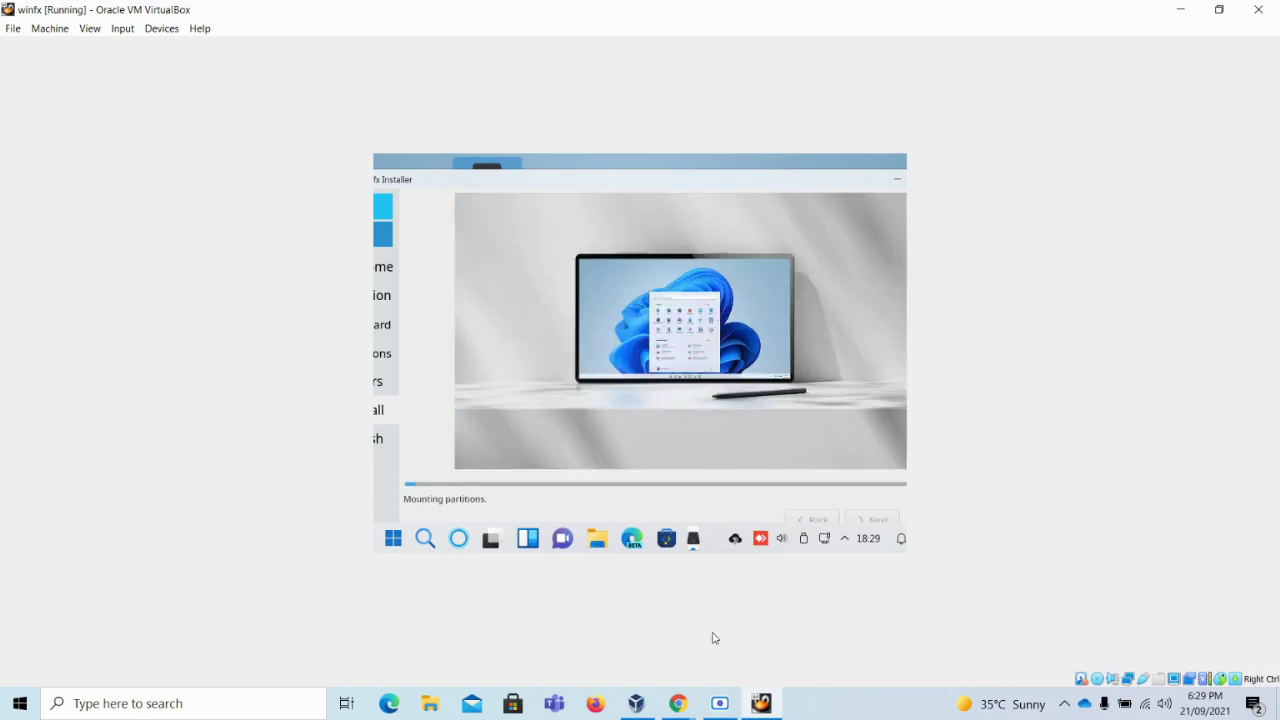
Let the installation reach Mounting partitions, then bring up the screen recorder window
left_click(720, 703)
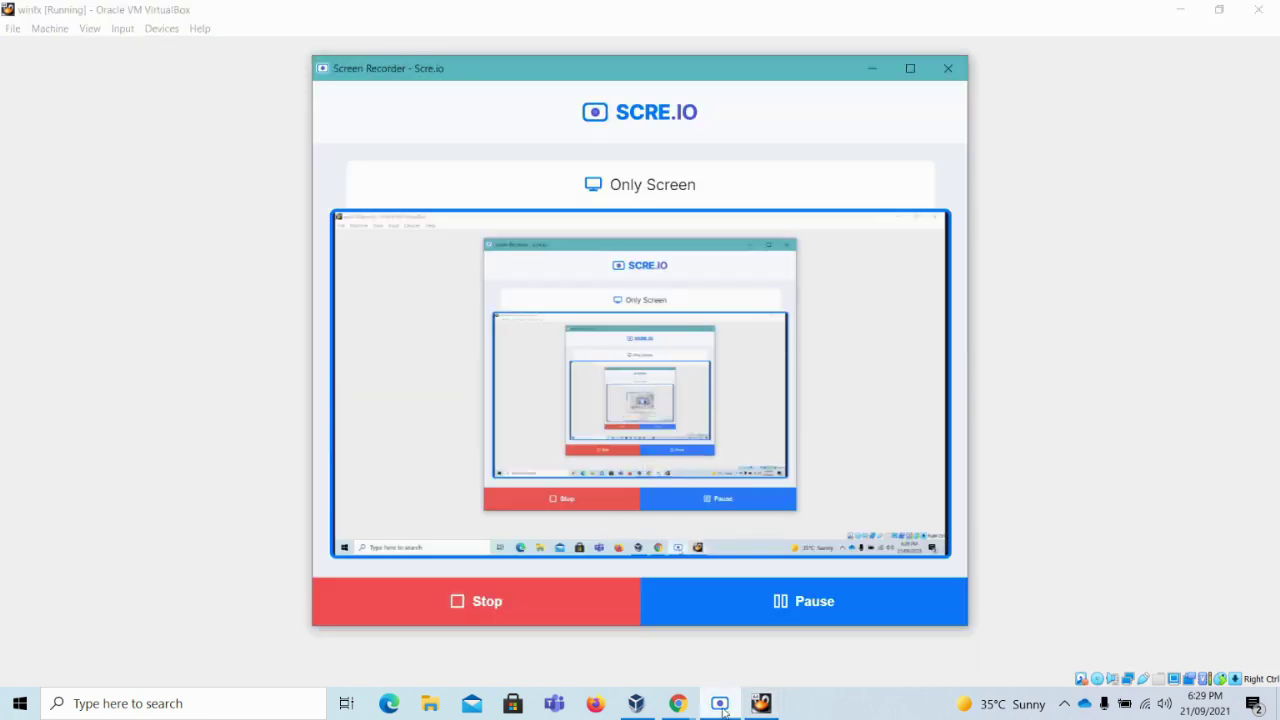